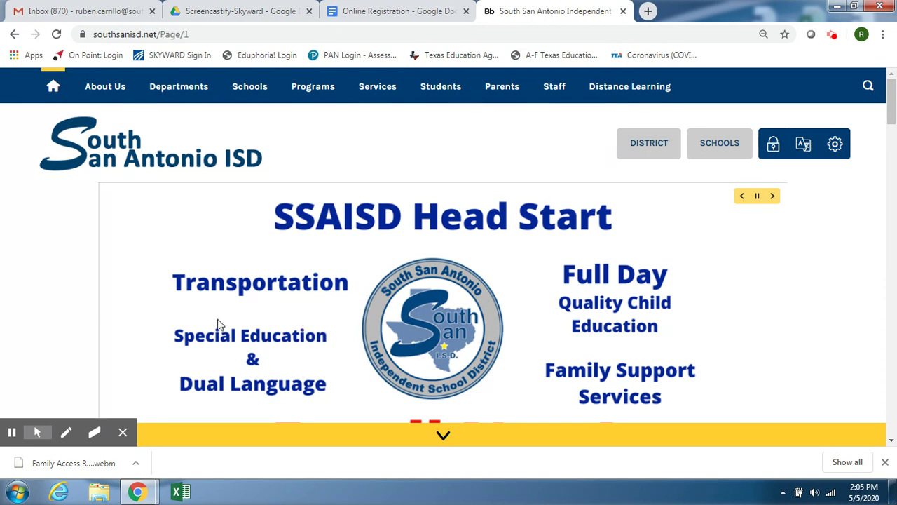
- Go to the district site's Parents registration page and scroll down to the Returning Students section
{"action": "left_click", "coordinate": [502, 87]}
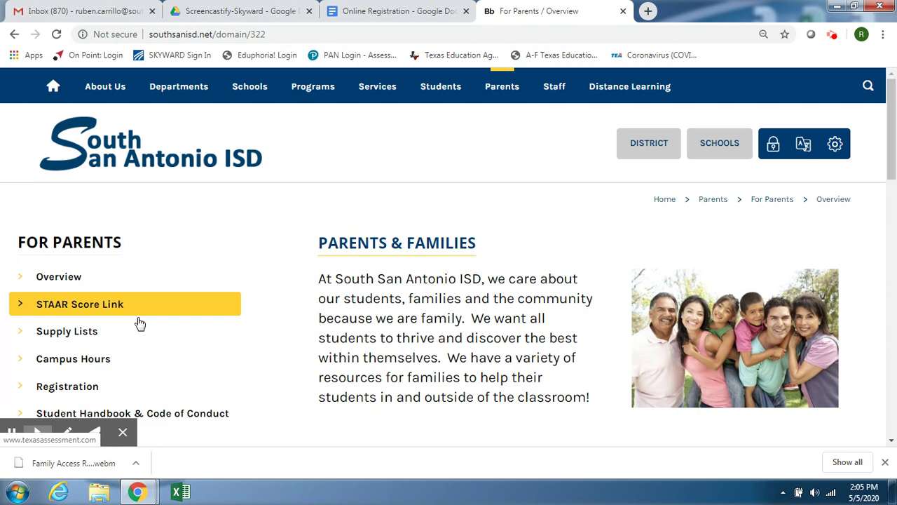
{"action": "left_click", "coordinate": [68, 384]}
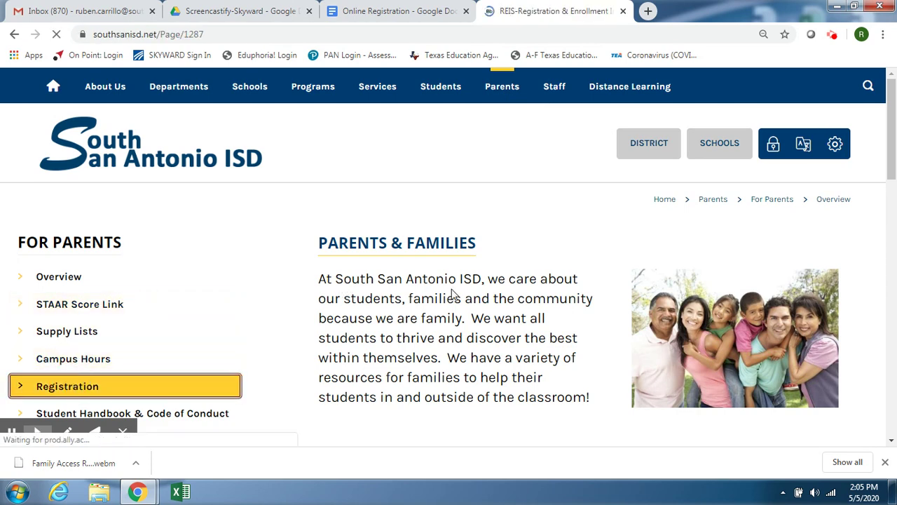
{"action": "scroll", "coordinate": [705, 324], "scroll_direction": "down", "scroll_amount": 2}
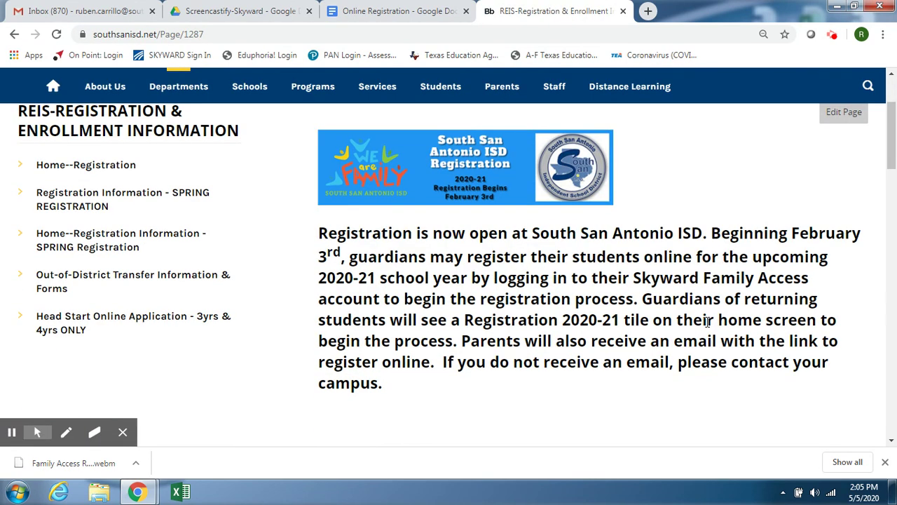
{"action": "scroll", "coordinate": [708, 322], "scroll_direction": "down", "scroll_amount": 2}
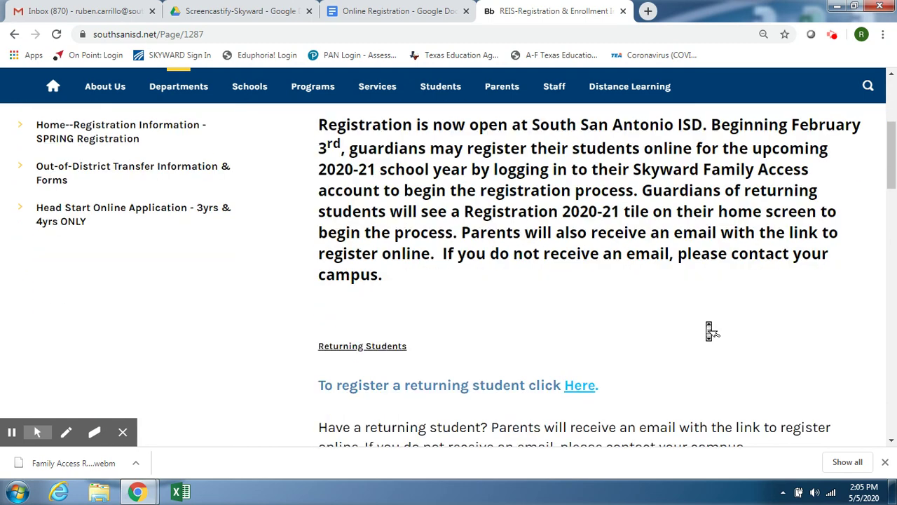
{"action": "scroll", "coordinate": [708, 323], "scroll_direction": "down", "scroll_amount": 1}
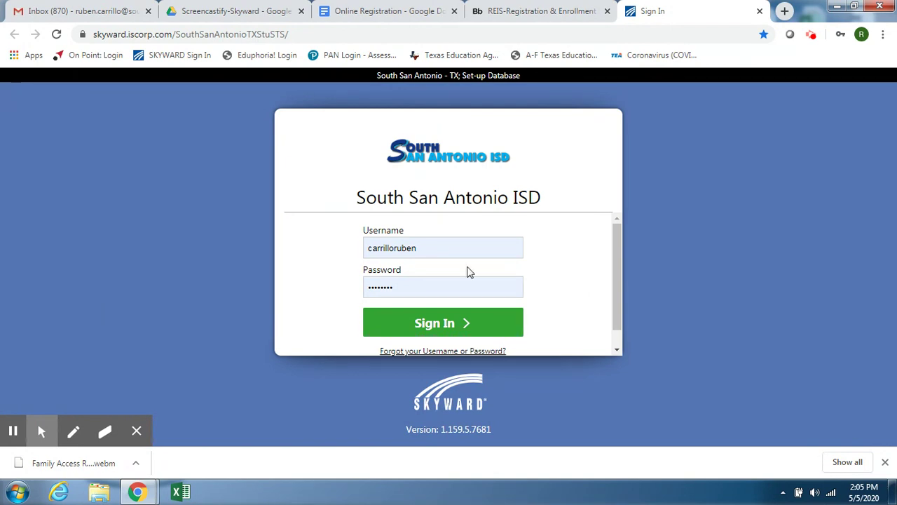
- Sign in to Skyward Family Access with the saved account, returning from the Forgot Password page
{"action": "left_click", "coordinate": [472, 244]}
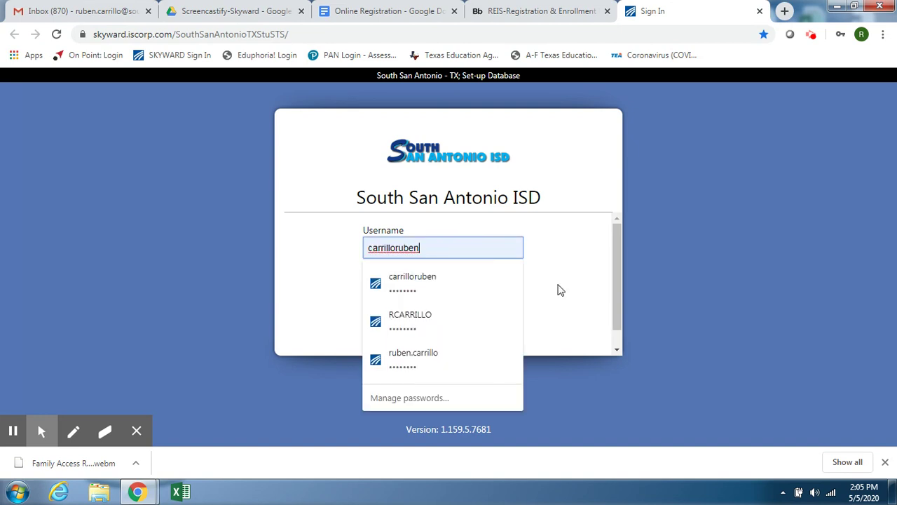
{"action": "left_click", "coordinate": [560, 289]}
{"action": "scroll", "coordinate": [559, 289], "scroll_direction": "down", "scroll_amount": 1}
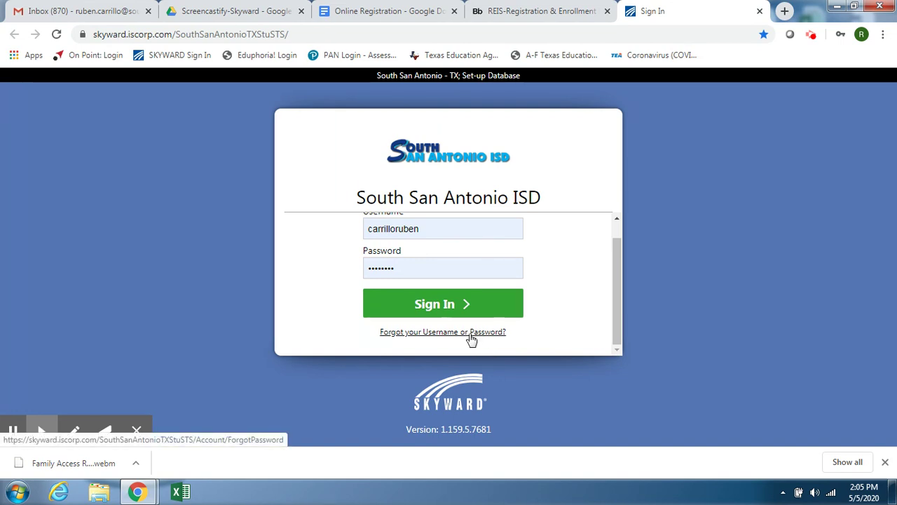
{"action": "left_click", "coordinate": [470, 332]}
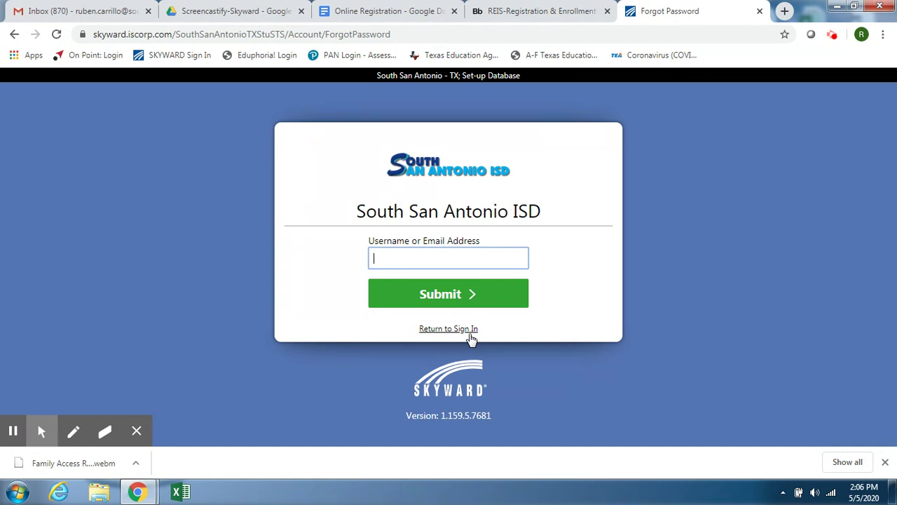
{"action": "left_click", "coordinate": [469, 335]}
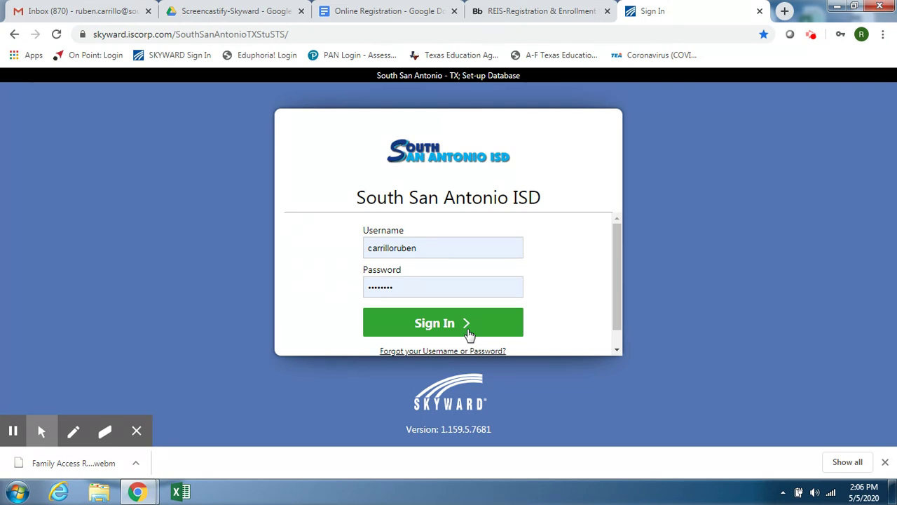
{"action": "left_click", "coordinate": [470, 335]}
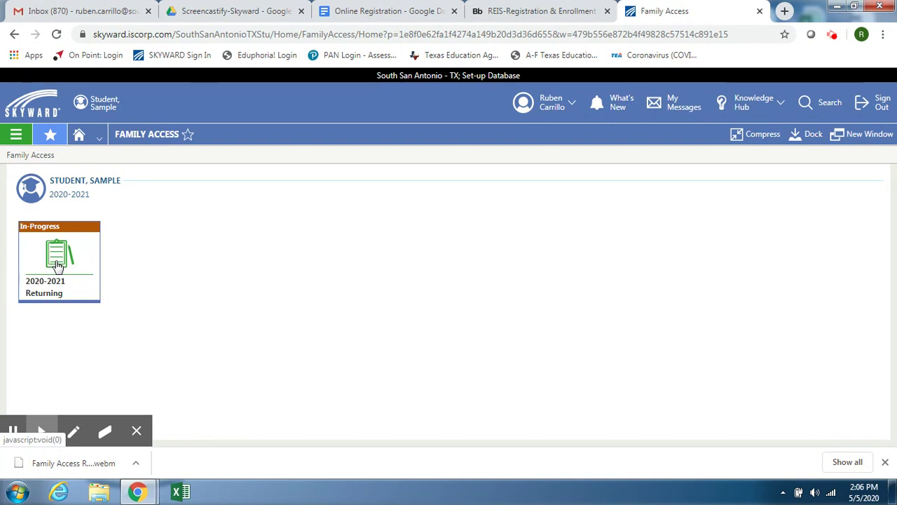
{"action": "left_click", "coordinate": [14, 138]}
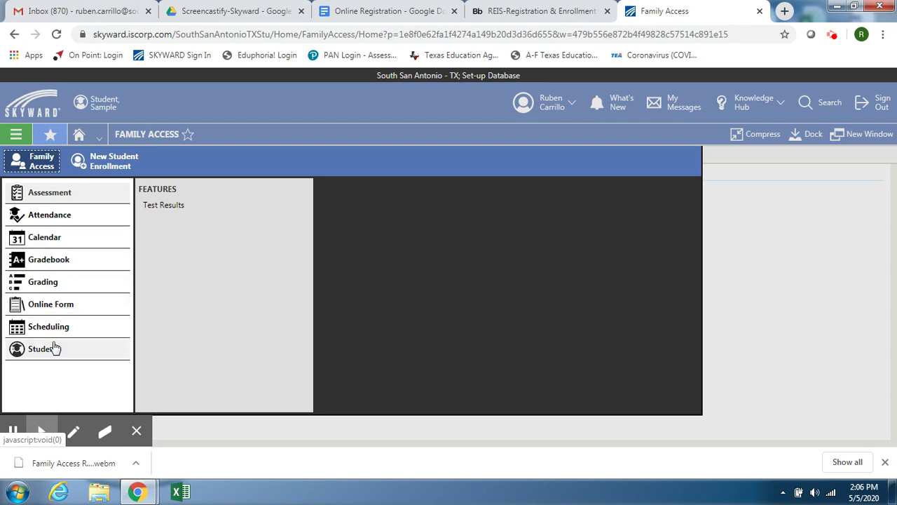
{"action": "left_click", "coordinate": [748, 330]}
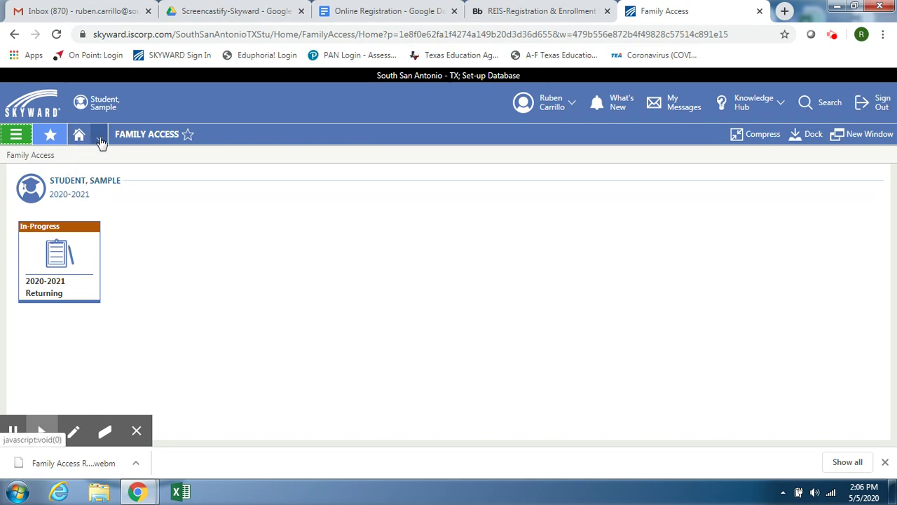
{"action": "left_click", "coordinate": [101, 139]}
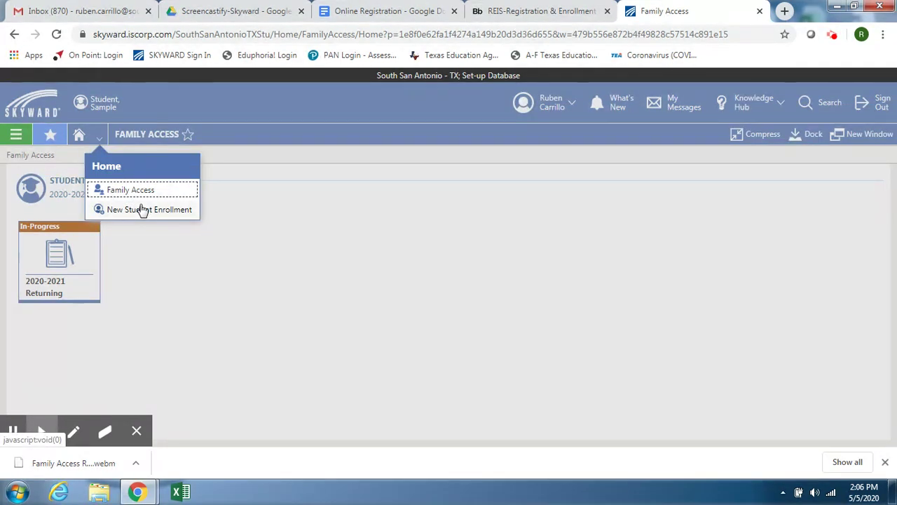
{"action": "left_click", "coordinate": [142, 209]}
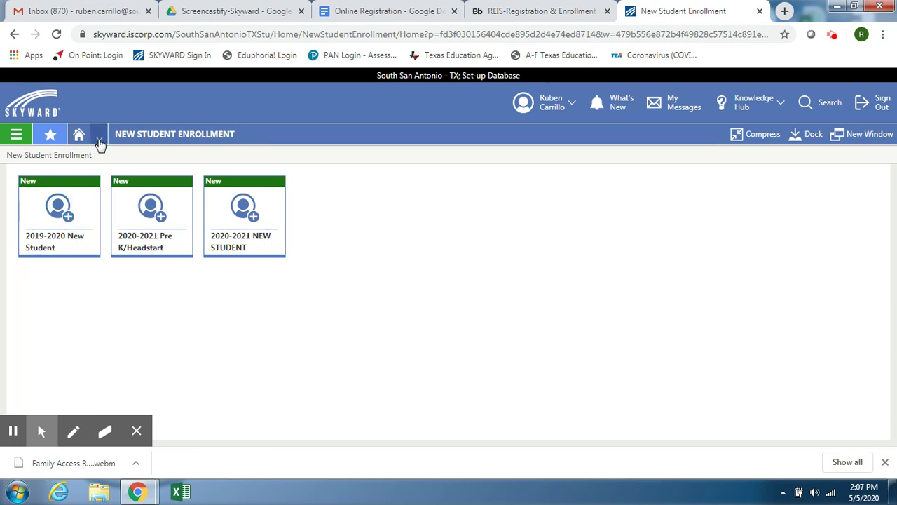
{"action": "left_click", "coordinate": [98, 138]}
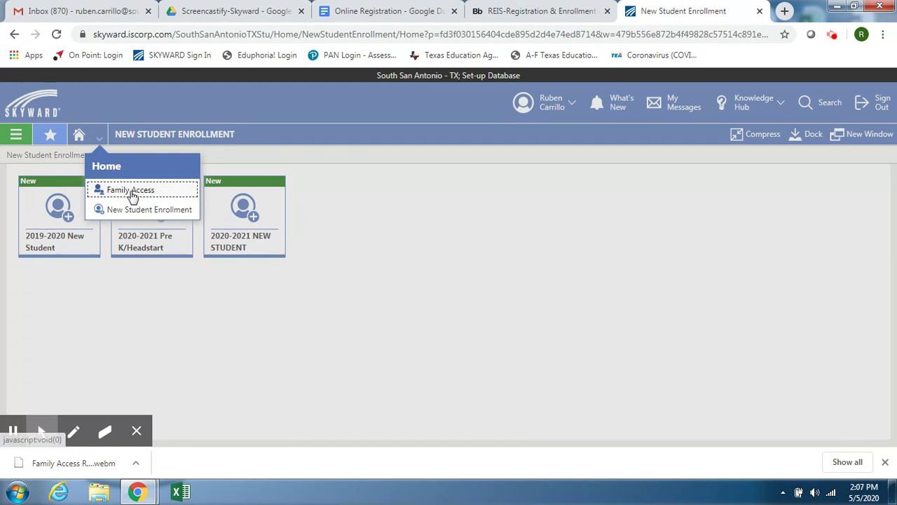
{"action": "left_click", "coordinate": [131, 192]}
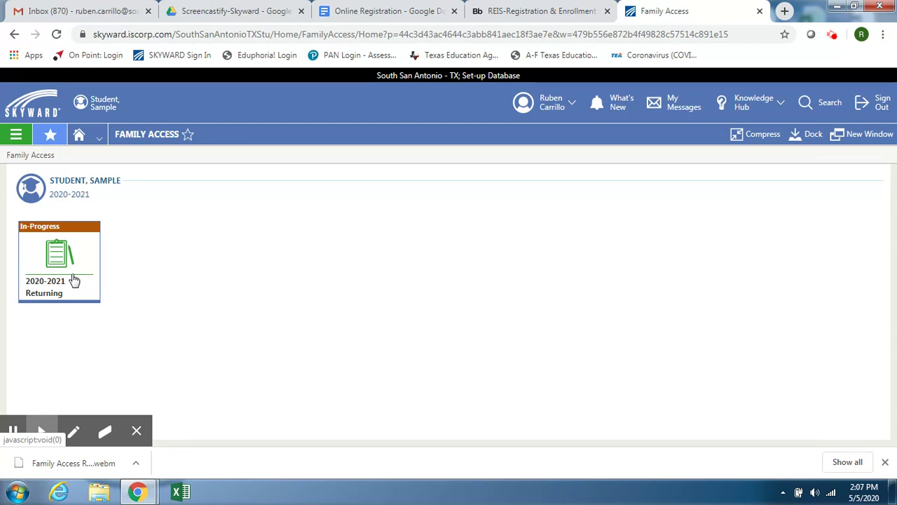
- Open the 2020-2021 Returning registration and resume it at Step 4, Food Allergy Information
{"action": "left_click", "coordinate": [74, 281]}
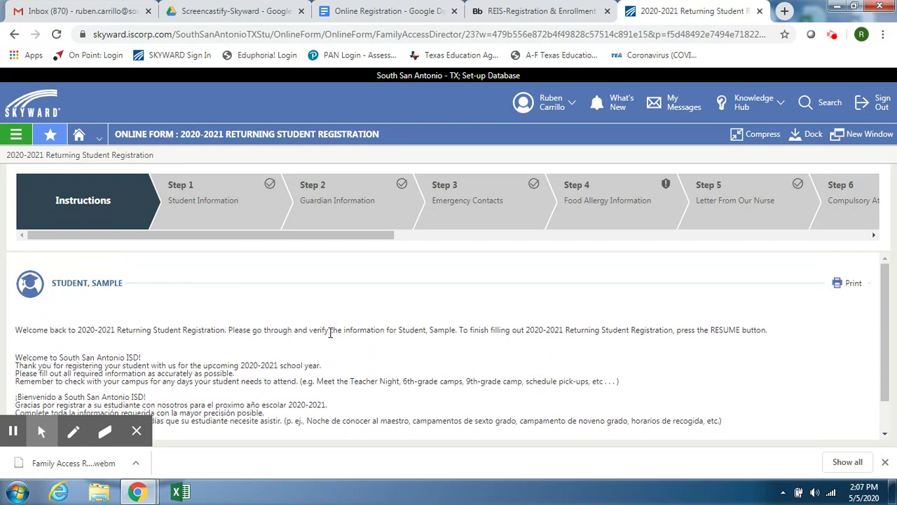
{"action": "left_click_drag", "start_coordinate": [295, 238], "coordinate": [375, 242]}
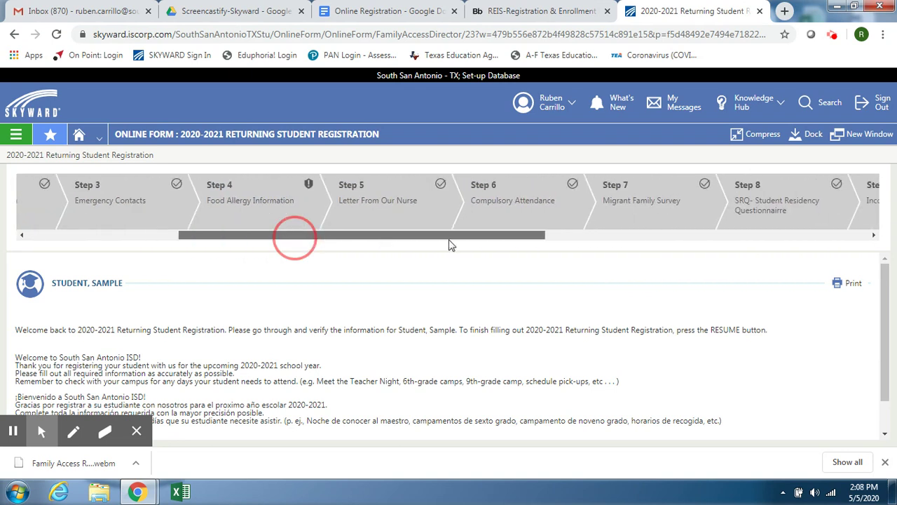
{"action": "left_click_drag", "start_coordinate": [452, 245], "coordinate": [785, 269]}
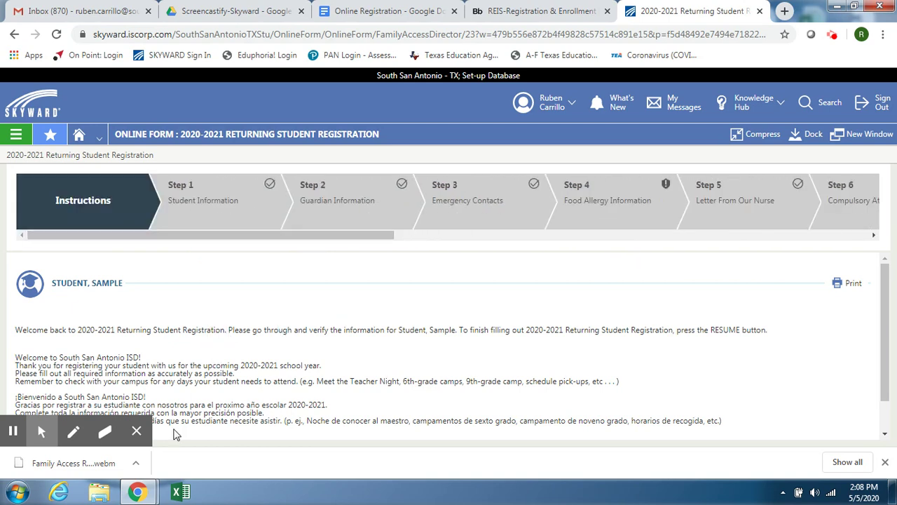
{"action": "scroll", "coordinate": [273, 401], "scroll_direction": "down", "scroll_amount": 1}
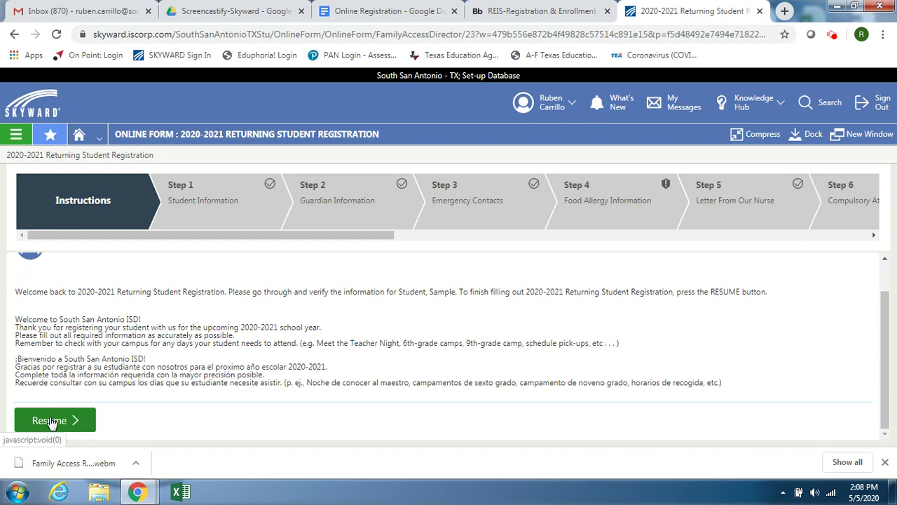
{"action": "left_click", "coordinate": [51, 421]}
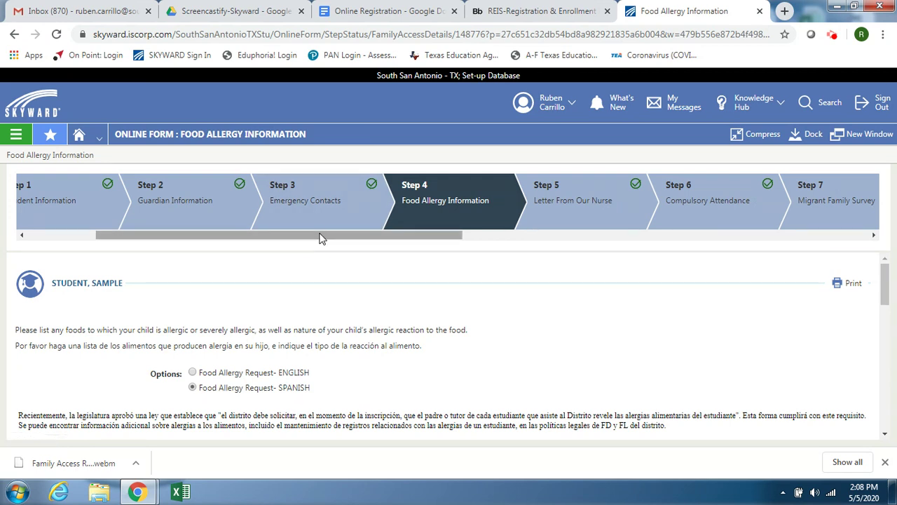
- Return to Step 1 Student Information and review the required Student Birth State field
{"action": "left_click_drag", "start_coordinate": [320, 238], "coordinate": [248, 242]}
{"action": "left_click", "coordinate": [230, 205]}
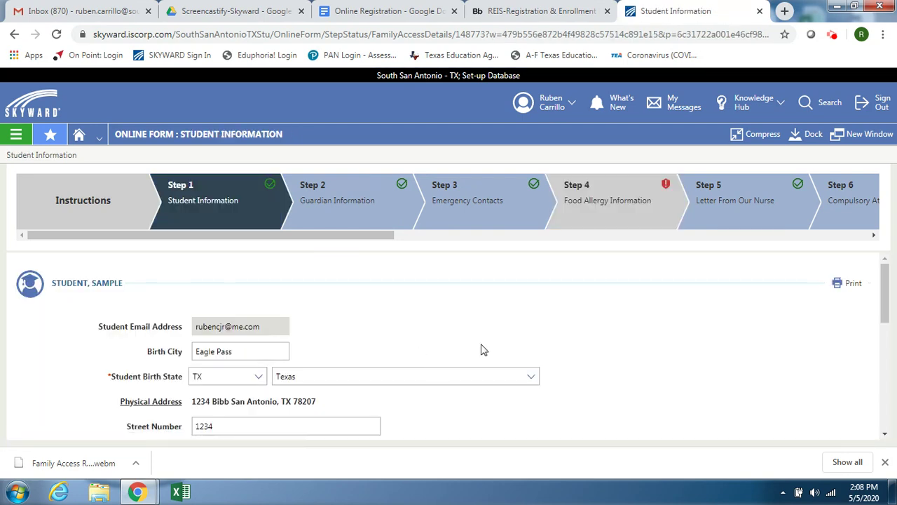
{"action": "scroll", "coordinate": [554, 333], "scroll_direction": "down", "scroll_amount": 1}
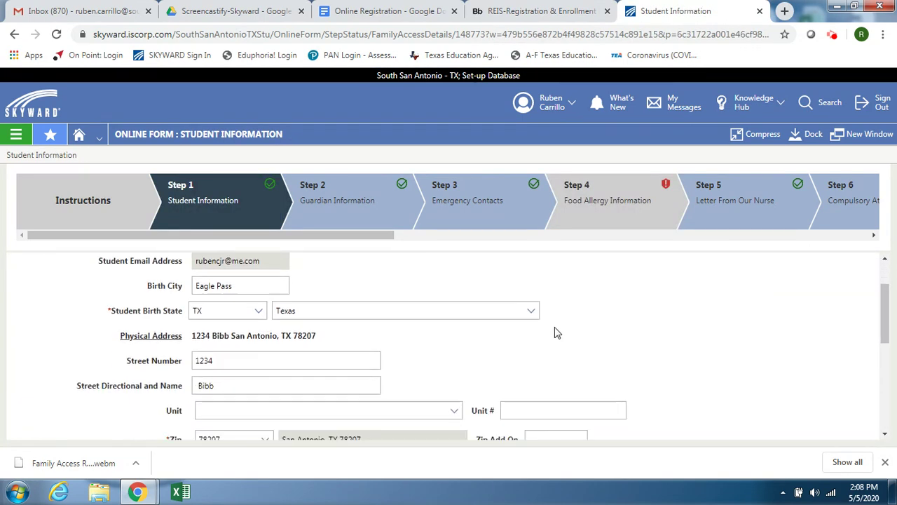
{"action": "scroll", "coordinate": [554, 332], "scroll_direction": "up", "scroll_amount": 1}
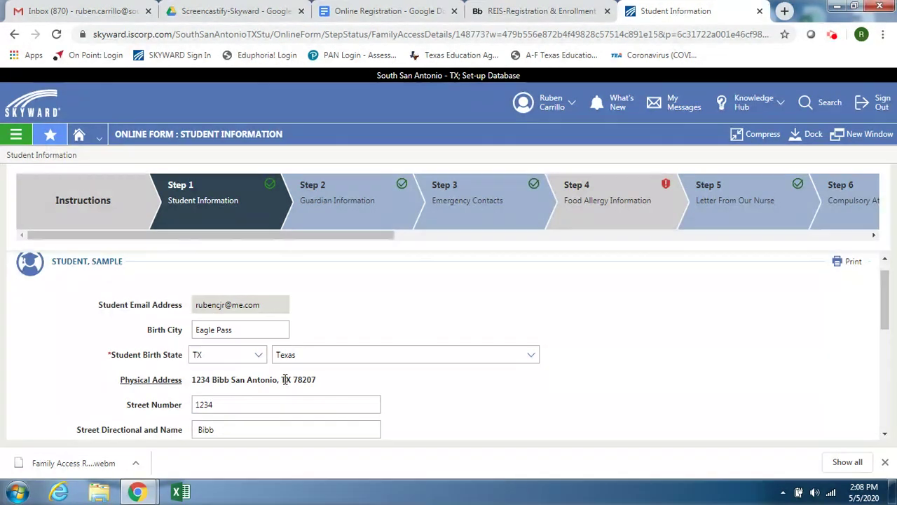
{"action": "left_click_drag", "start_coordinate": [107, 355], "coordinate": [184, 356]}
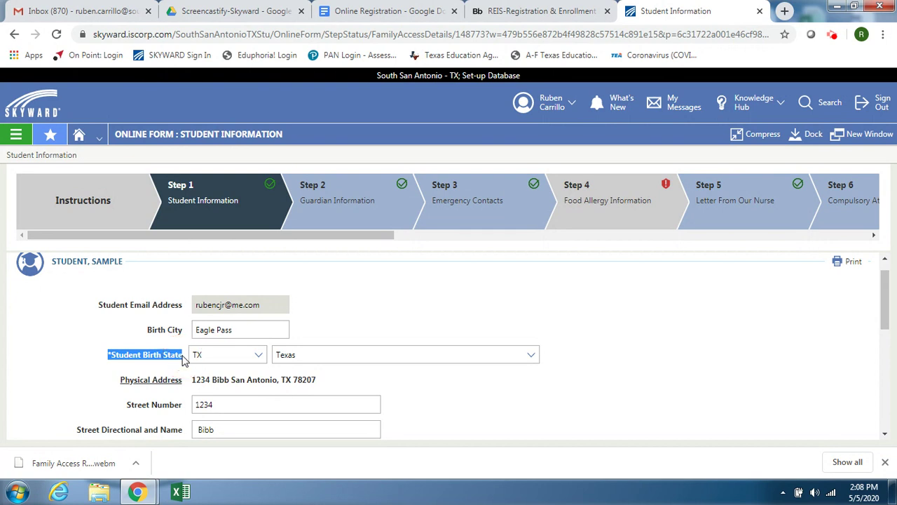
{"action": "left_click", "coordinate": [571, 392]}
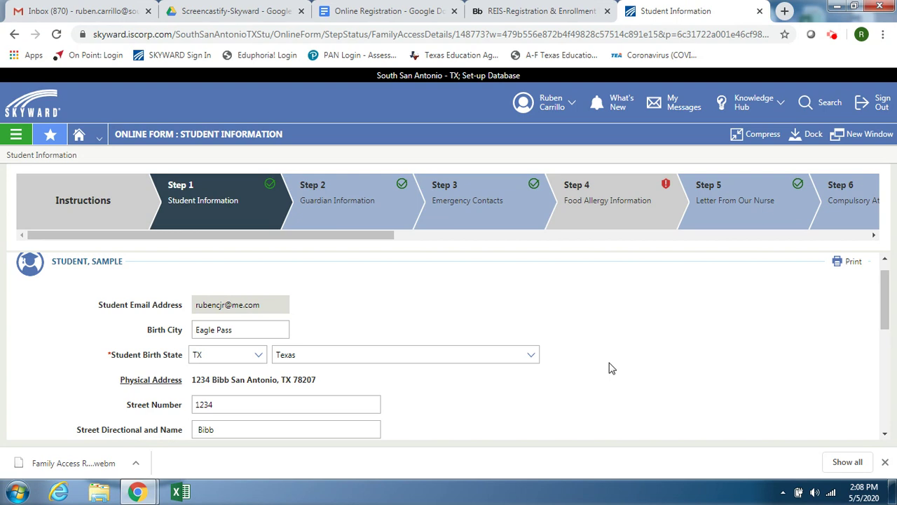
- Scroll through the Student Information address fields and complete it, advancing to Guardian Information
{"action": "scroll", "coordinate": [609, 368], "scroll_direction": "down", "scroll_amount": 1}
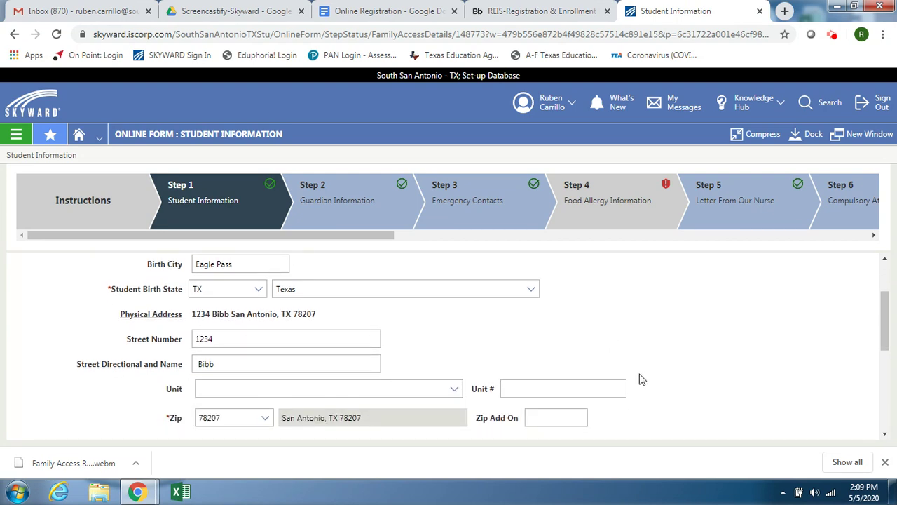
{"action": "scroll", "coordinate": [641, 380], "scroll_direction": "down", "scroll_amount": 1}
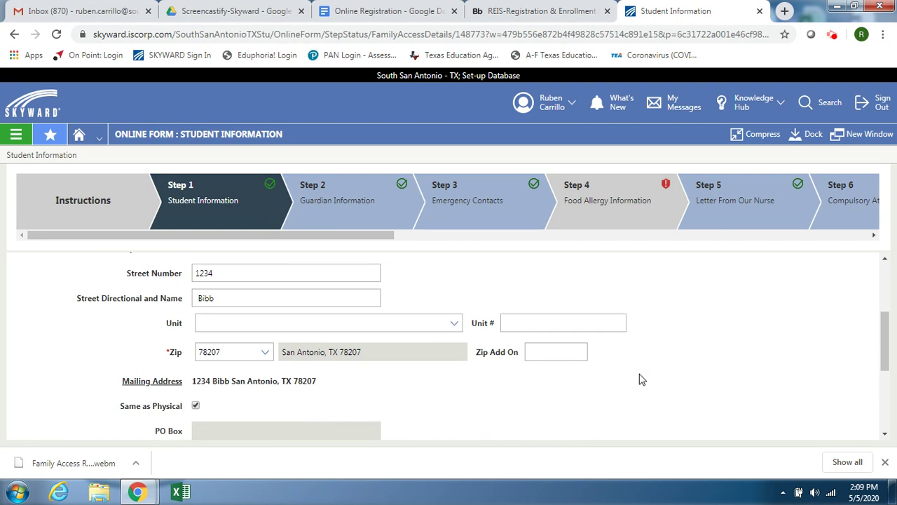
{"action": "scroll", "coordinate": [641, 379], "scroll_direction": "down", "scroll_amount": 1}
{"action": "scroll", "coordinate": [642, 379], "scroll_direction": "down", "scroll_amount": 1}
{"action": "scroll", "coordinate": [641, 380], "scroll_direction": "down", "scroll_amount": 1}
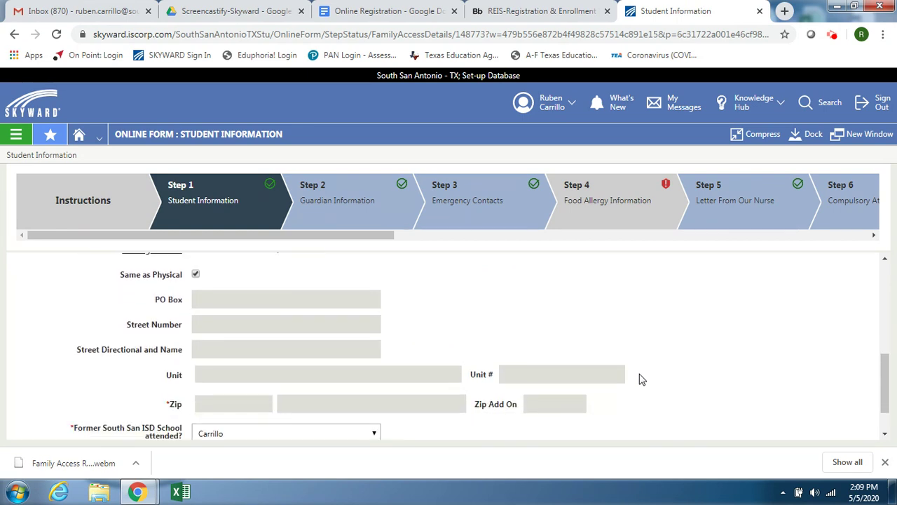
{"action": "scroll", "coordinate": [642, 379], "scroll_direction": "down", "scroll_amount": 1}
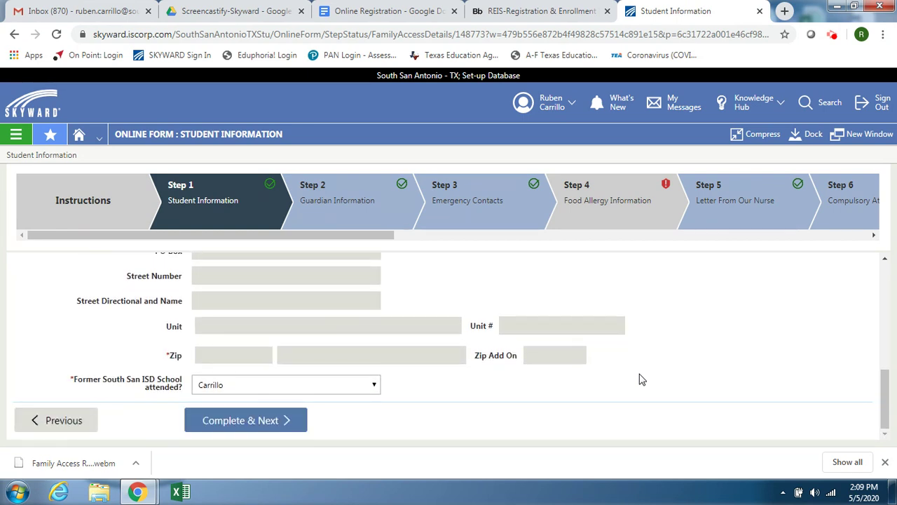
{"action": "left_click", "coordinate": [271, 418]}
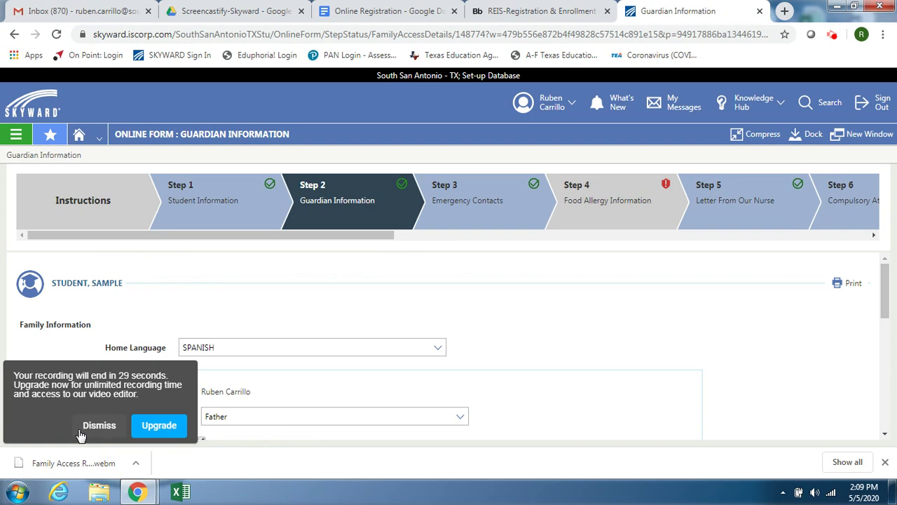
- Jump to Step 4 Food Allergy Information and select the Food Allergy Request- ENGLISH option
{"action": "left_click", "coordinate": [84, 428]}
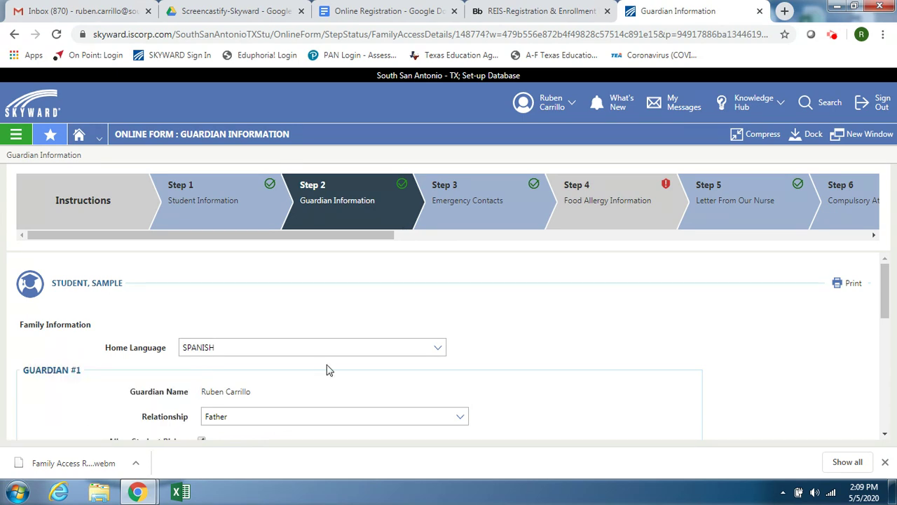
{"action": "left_click", "coordinate": [609, 198]}
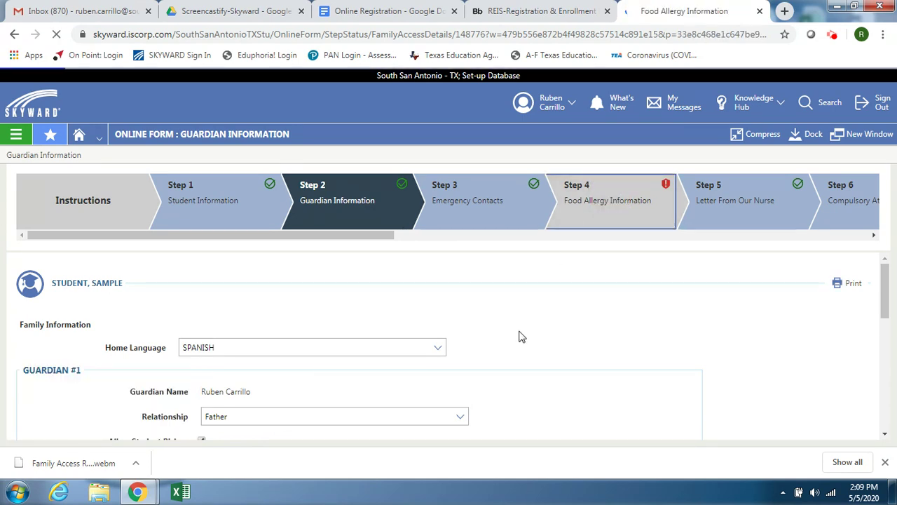
{"action": "scroll", "coordinate": [418, 391], "scroll_direction": "down", "scroll_amount": 1}
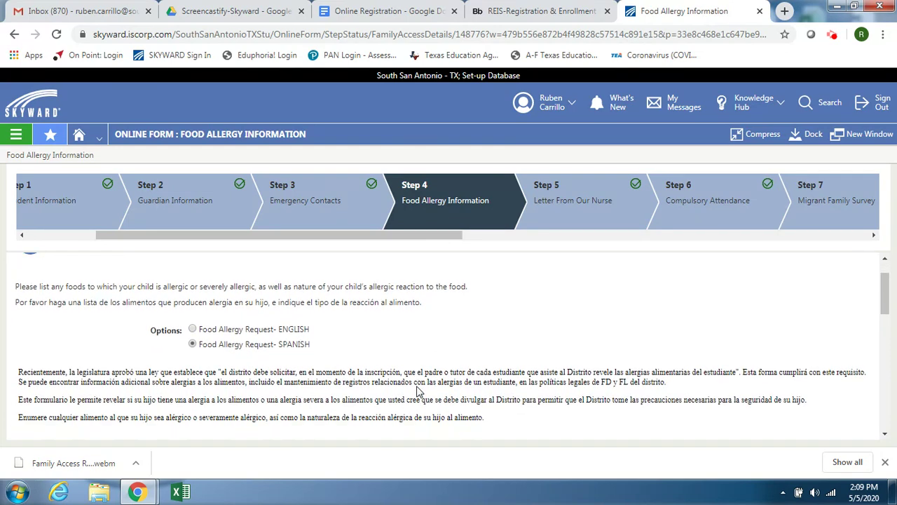
{"action": "left_click", "coordinate": [276, 331]}
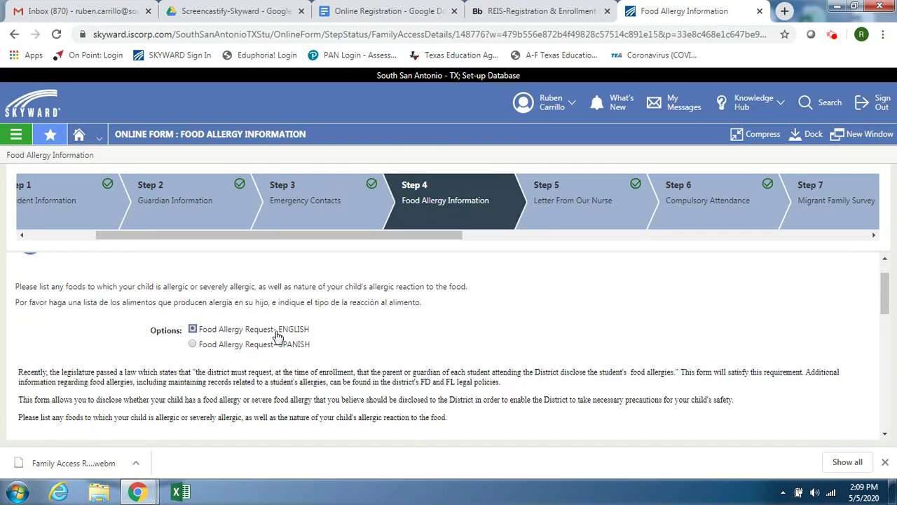
{"action": "left_click", "coordinate": [276, 342]}
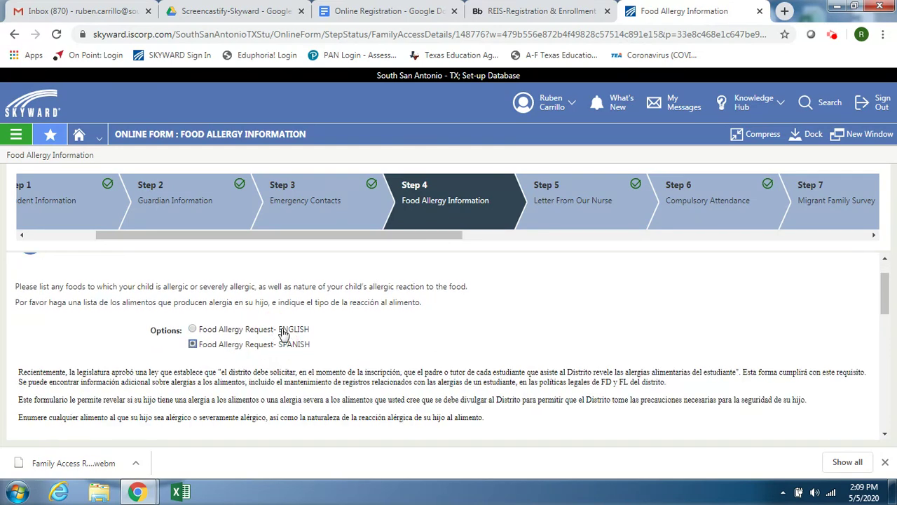
{"action": "left_click", "coordinate": [283, 331]}
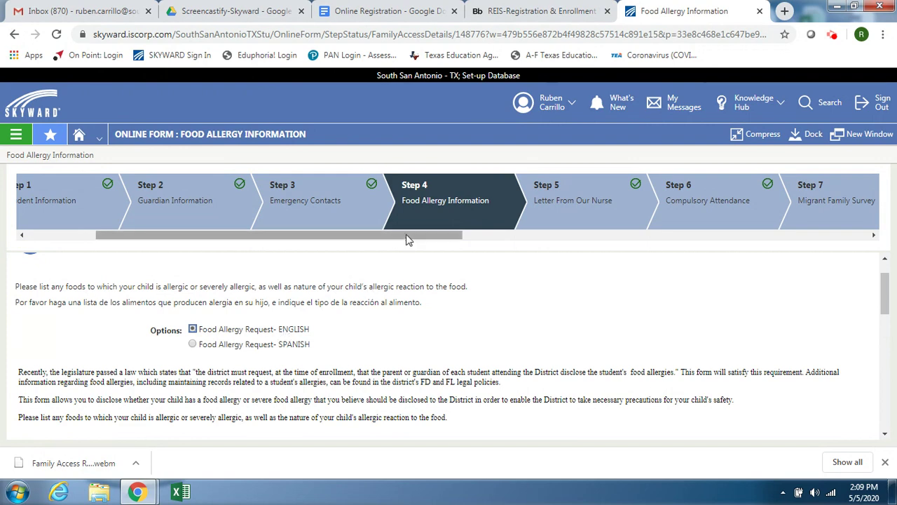
{"action": "left_click_drag", "start_coordinate": [407, 239], "coordinate": [840, 239]}
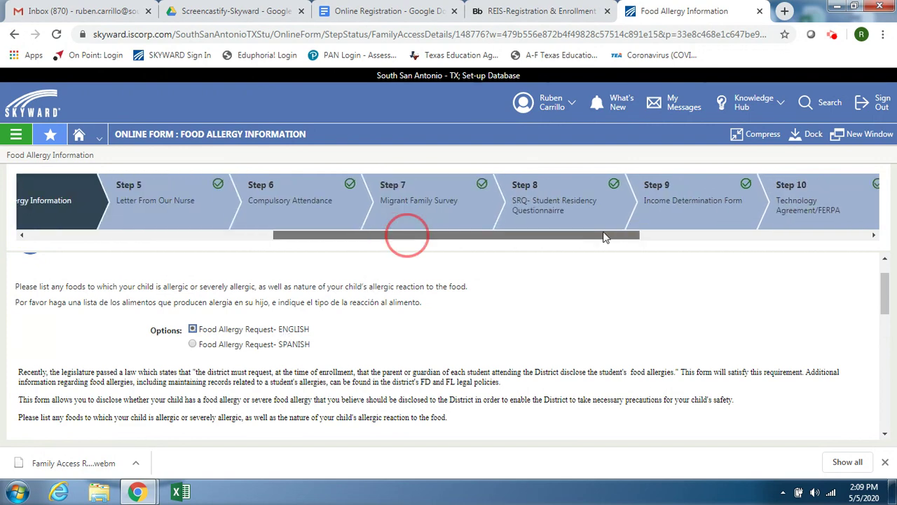
{"action": "scroll", "coordinate": [421, 349], "scroll_direction": "down", "scroll_amount": 1}
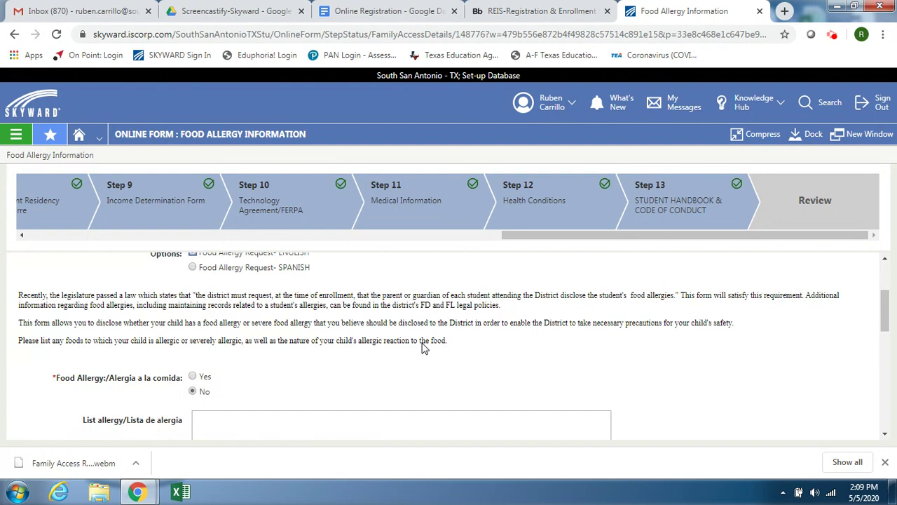
{"action": "scroll", "coordinate": [420, 346], "scroll_direction": "down", "scroll_amount": 2}
{"action": "scroll", "coordinate": [438, 304], "scroll_direction": "up", "scroll_amount": 3}
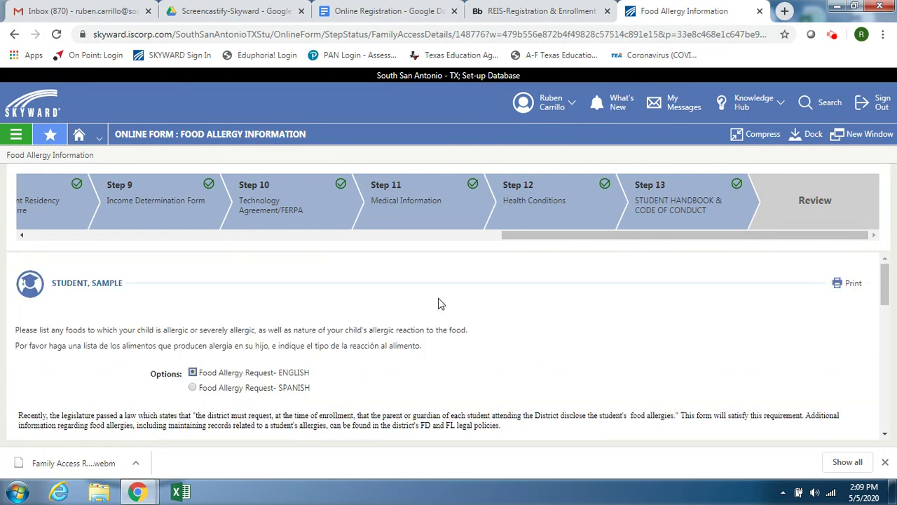